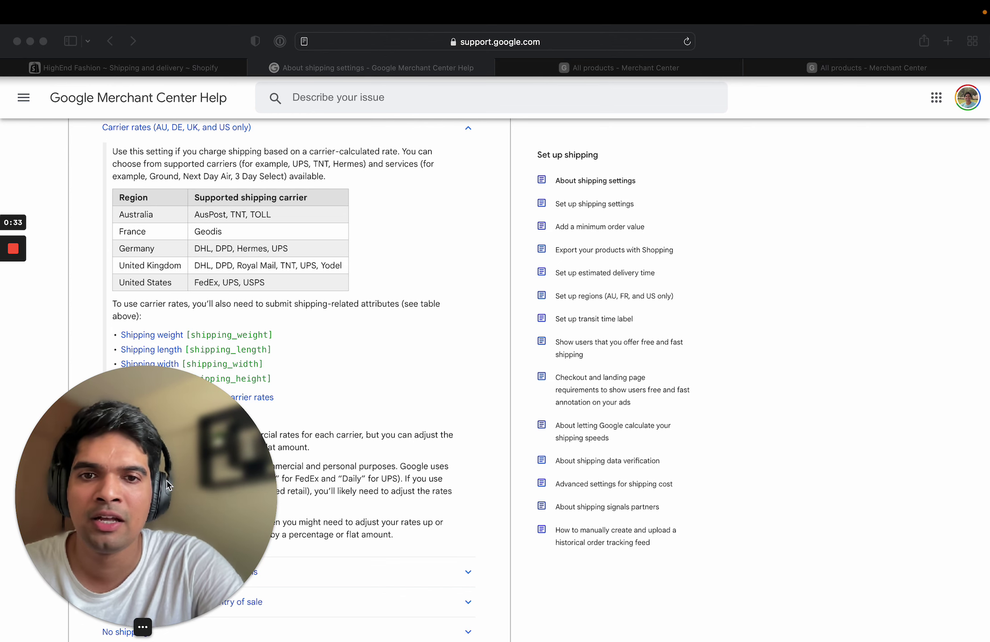
Highlight Geodis, the only supported carrier in the France row of the carrier table
{"action": "left_click_drag", "start_coordinate": [168, 485], "coordinate": [900, 539]}
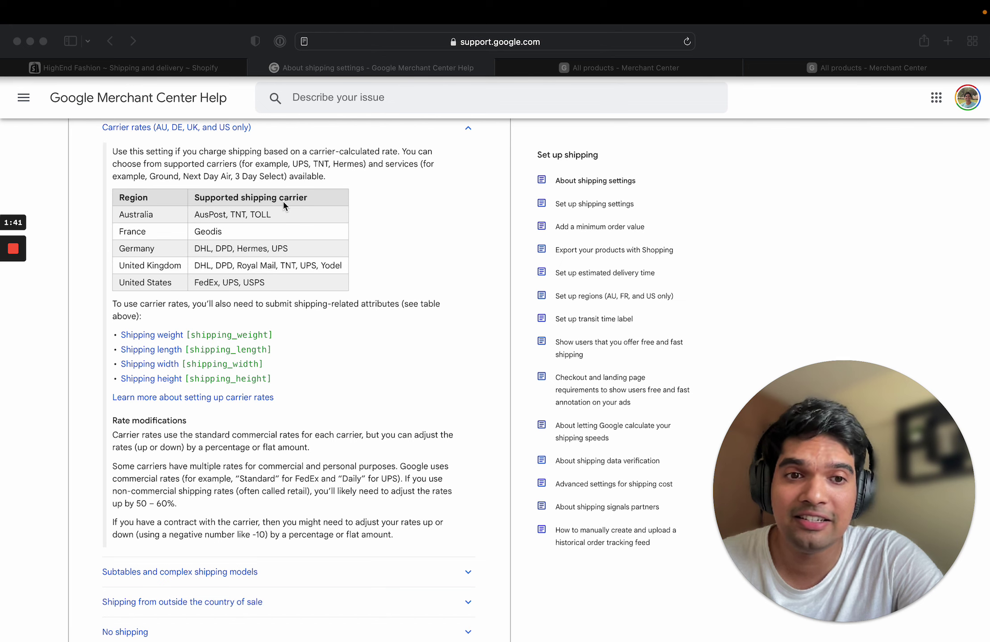
{"action": "double_click", "coordinate": [204, 235]}
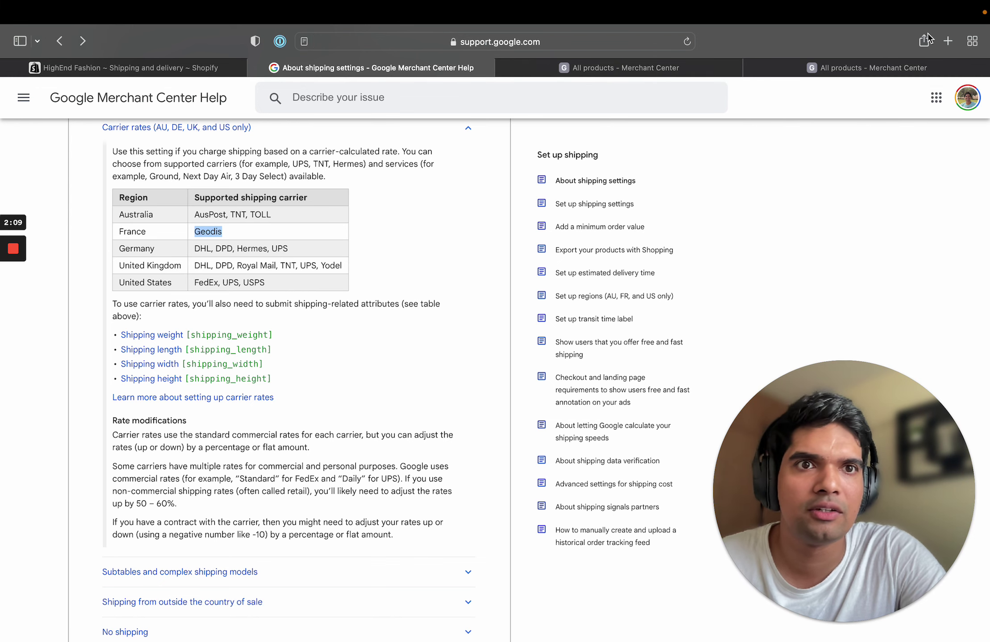
Open the General shipping profile for all products in Shopify's shipping settings
{"action": "left_click", "coordinate": [214, 71]}
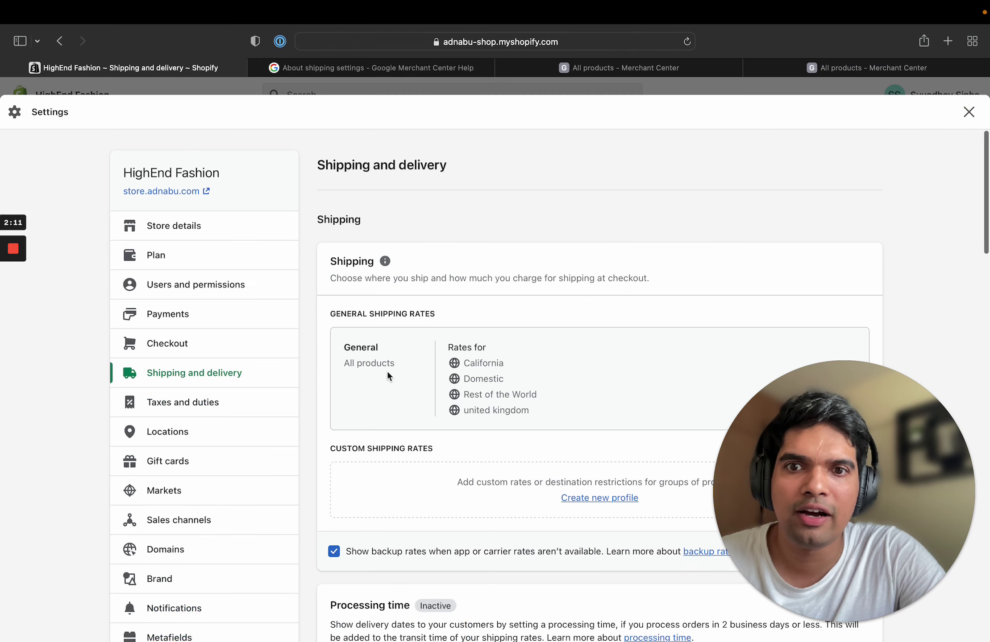
{"action": "scroll", "coordinate": [387, 370], "scroll_direction": "down", "scroll_amount": 10}
{"action": "scroll", "coordinate": [387, 376], "scroll_direction": "up", "scroll_amount": 10}
{"action": "left_click", "coordinate": [838, 254]}
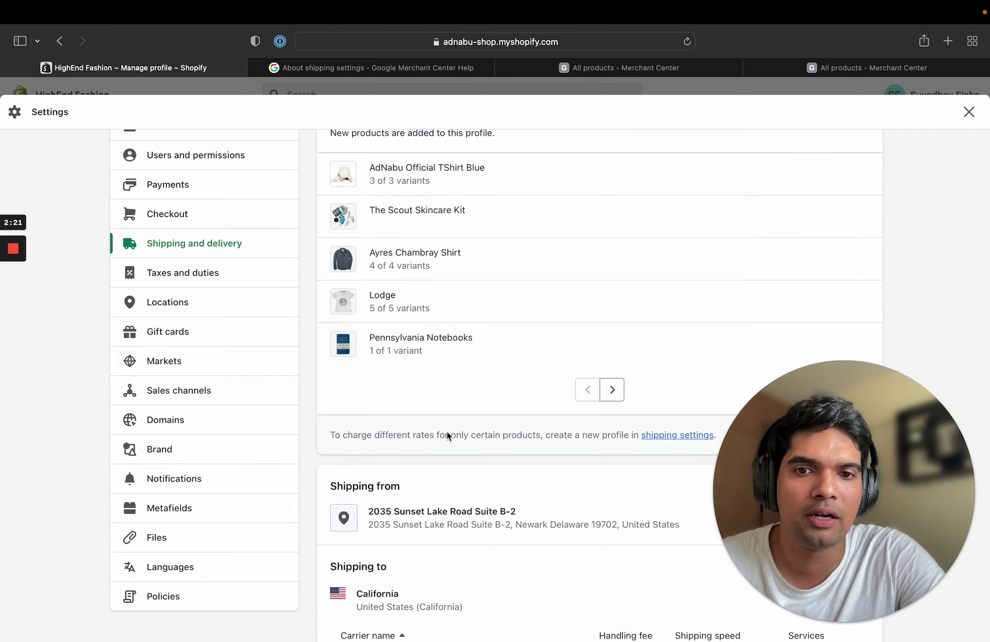
Add a carrier-calculated rate and list its carriers: DHL Express, UPS and USPS
{"action": "scroll", "coordinate": [448, 432], "scroll_direction": "down", "scroll_amount": 20}
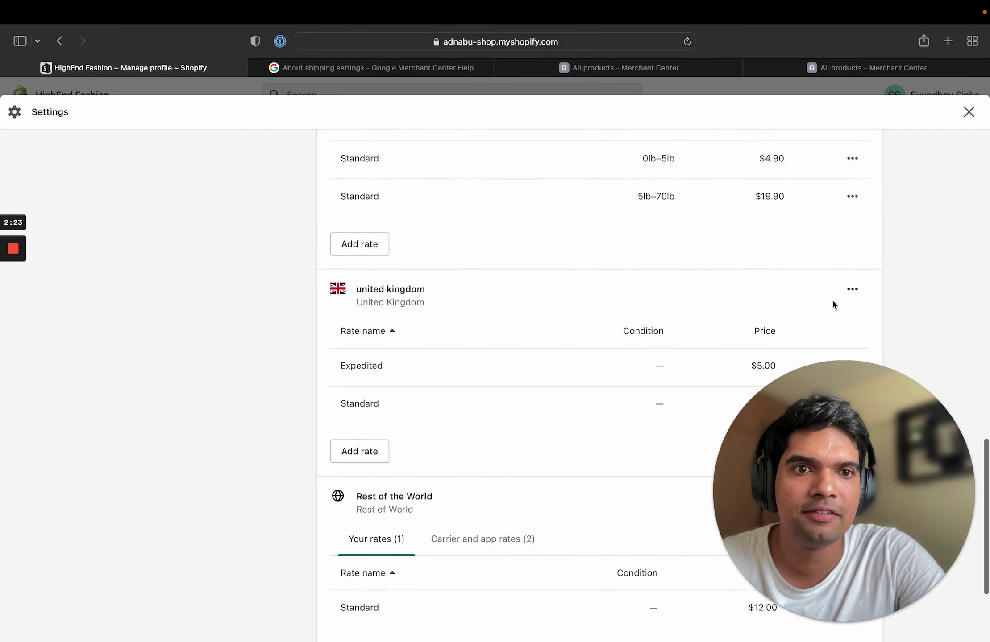
{"action": "left_click", "coordinate": [359, 451]}
{"action": "left_click", "coordinate": [312, 207]}
{"action": "left_click", "coordinate": [387, 254]}
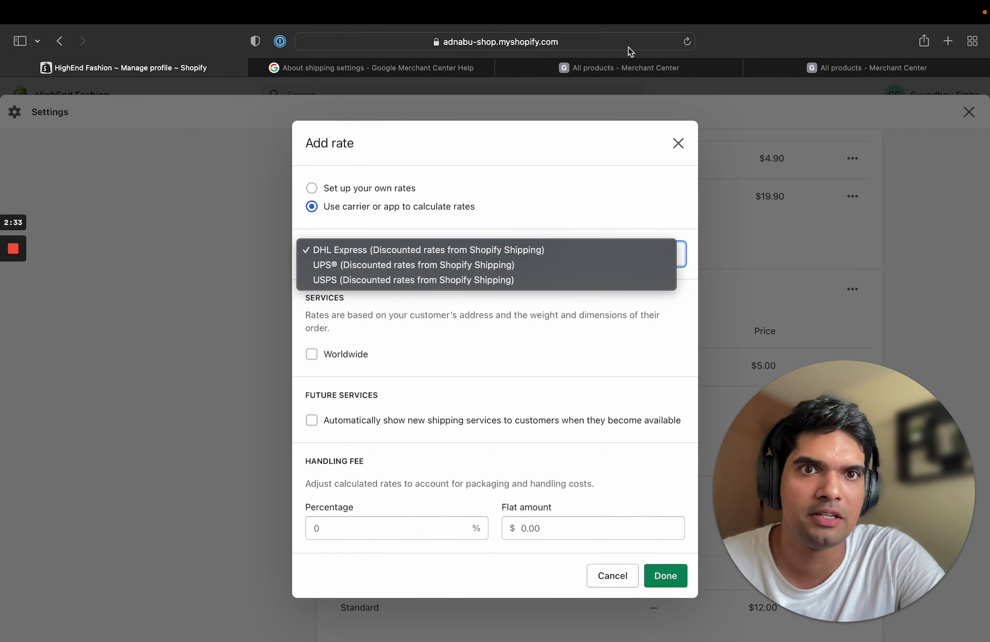
Close the carrier list and clear the Geodis highlight in the Carrier rates table
{"action": "left_click", "coordinate": [332, 67]}
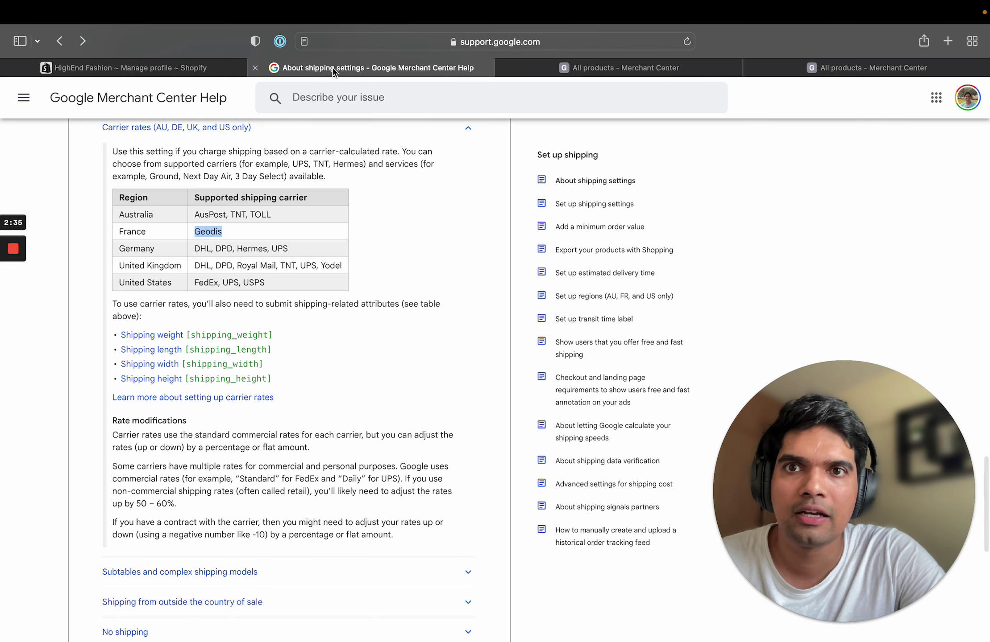
{"action": "left_click", "coordinate": [332, 67]}
{"action": "left_click", "coordinate": [207, 268]}
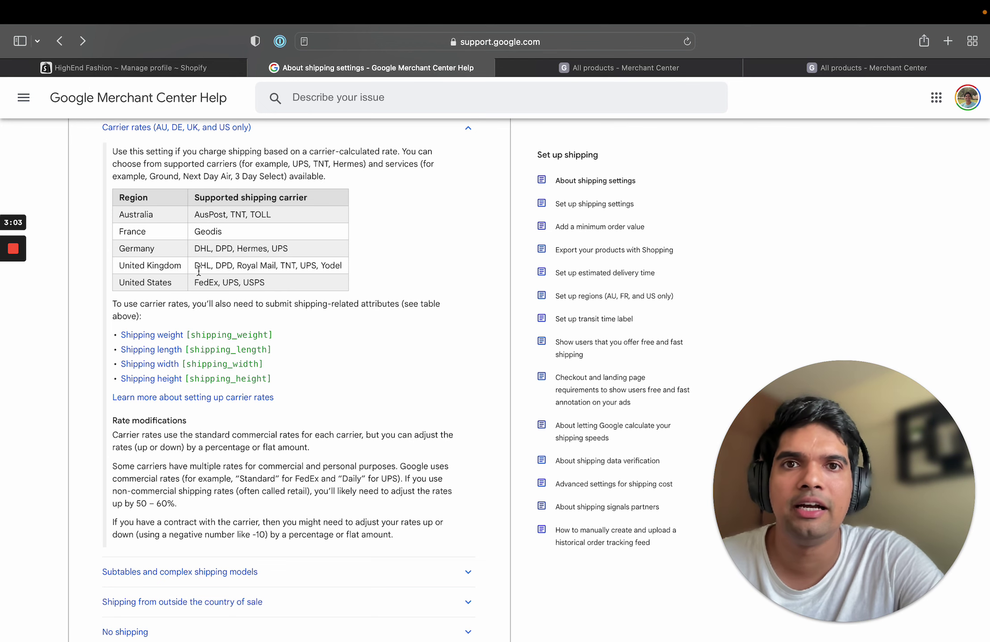
Show 10 rows per page so all 7 Merchant Center shipping services appear
{"action": "left_click", "coordinate": [758, 67]}
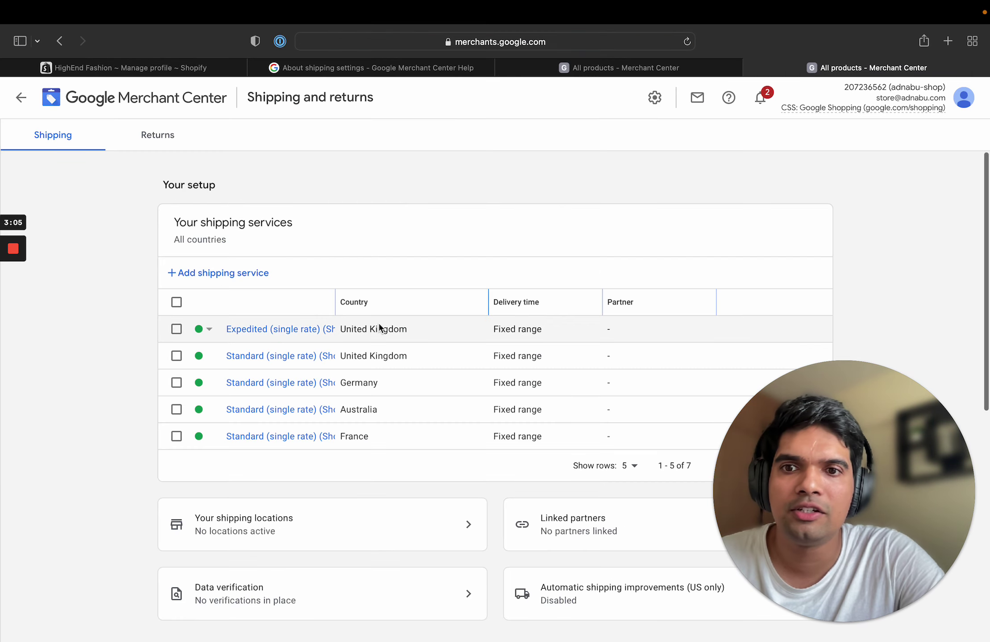
{"action": "scroll", "coordinate": [378, 321], "scroll_direction": "down", "scroll_amount": 5}
{"action": "left_click", "coordinate": [626, 188]}
{"action": "left_click", "coordinate": [631, 231]}
{"action": "scroll", "coordinate": [376, 351], "scroll_direction": "up", "scroll_amount": 3}
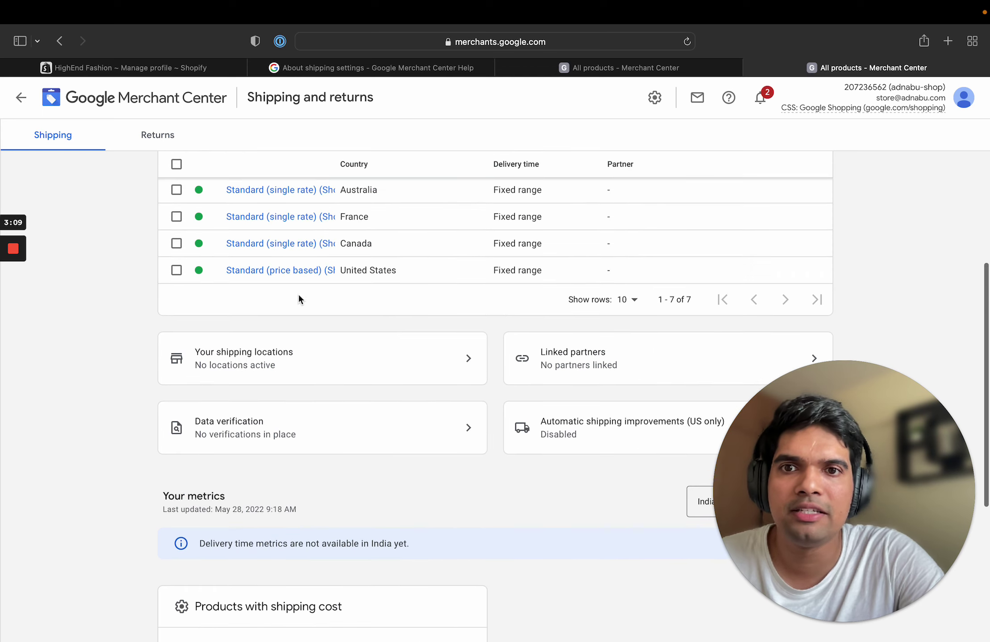
Open the Standard (price based) shipping service and edit its shipping cost
{"action": "left_click", "coordinate": [268, 270]}
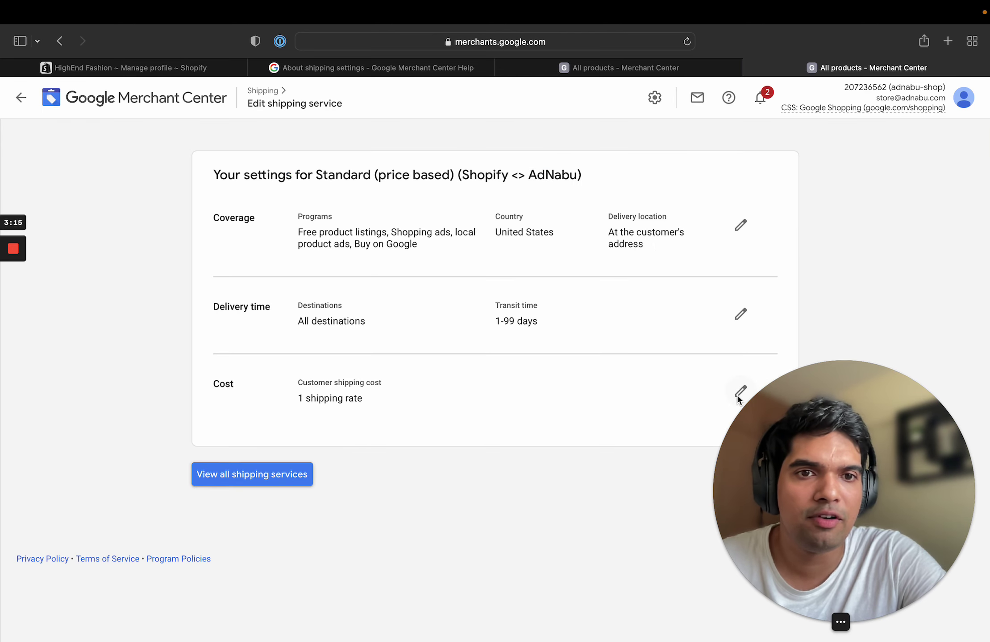
{"action": "left_click_drag", "start_coordinate": [856, 496], "coordinate": [588, 495]}
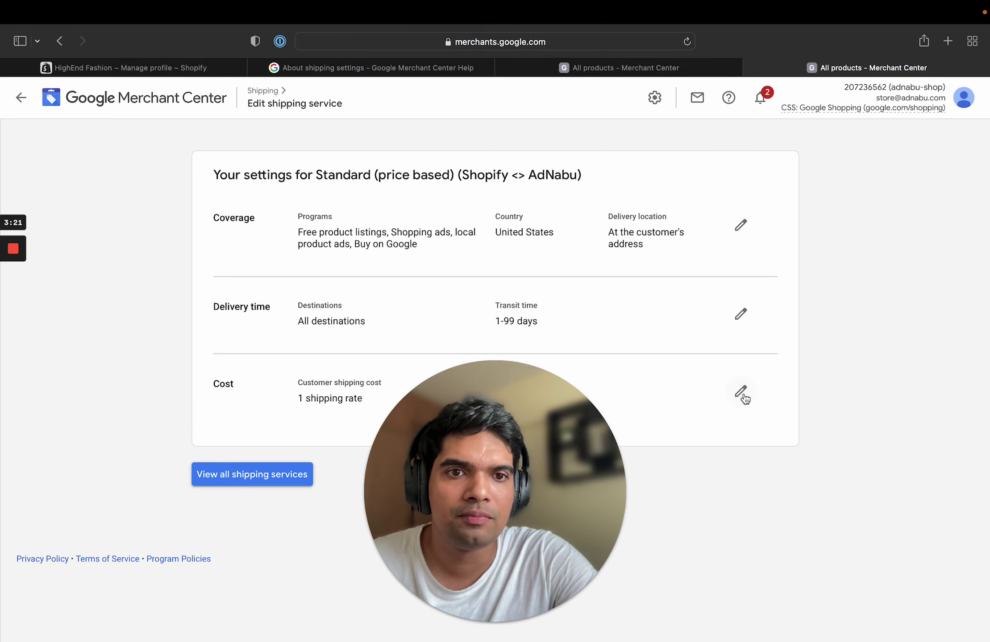
{"action": "left_click", "coordinate": [740, 391]}
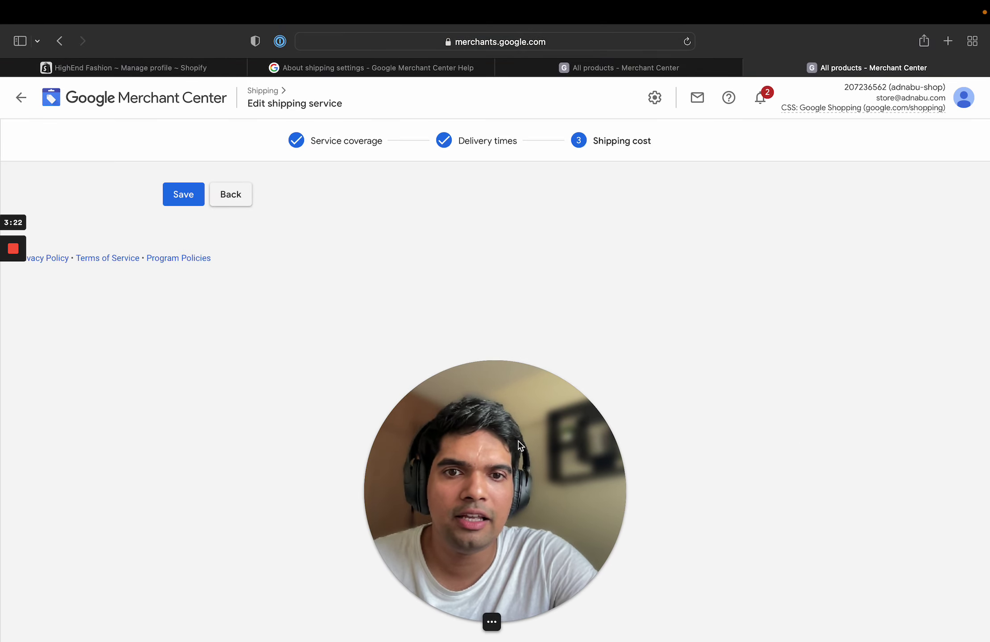
Set the $0.01–$50.00 price based row to No shipping and continue
{"action": "left_click", "coordinate": [215, 457]}
{"action": "left_click", "coordinate": [374, 489]}
{"action": "left_click", "coordinate": [359, 479]}
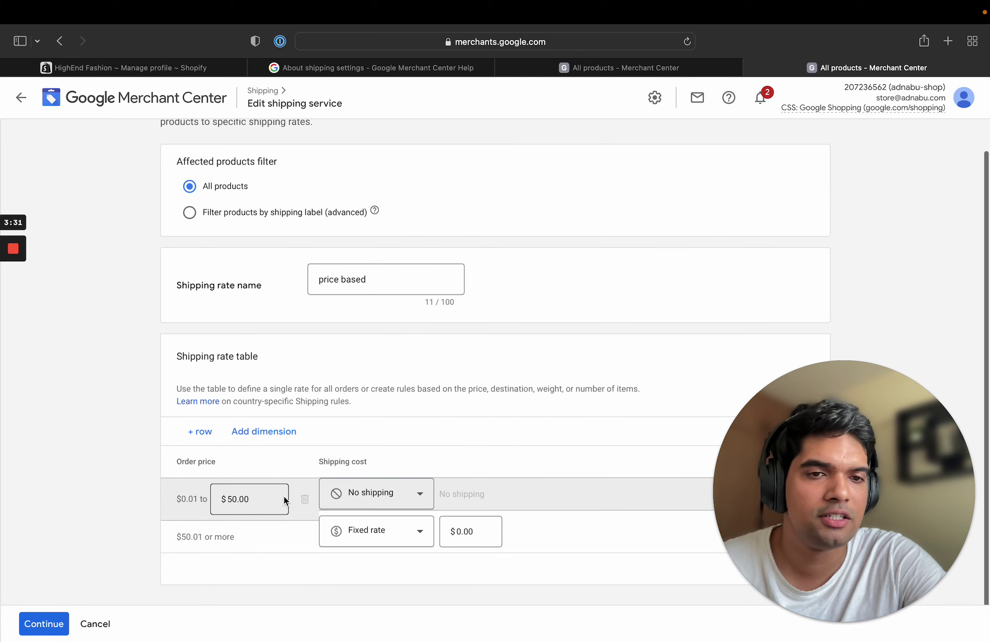
{"action": "left_click", "coordinate": [33, 625]}
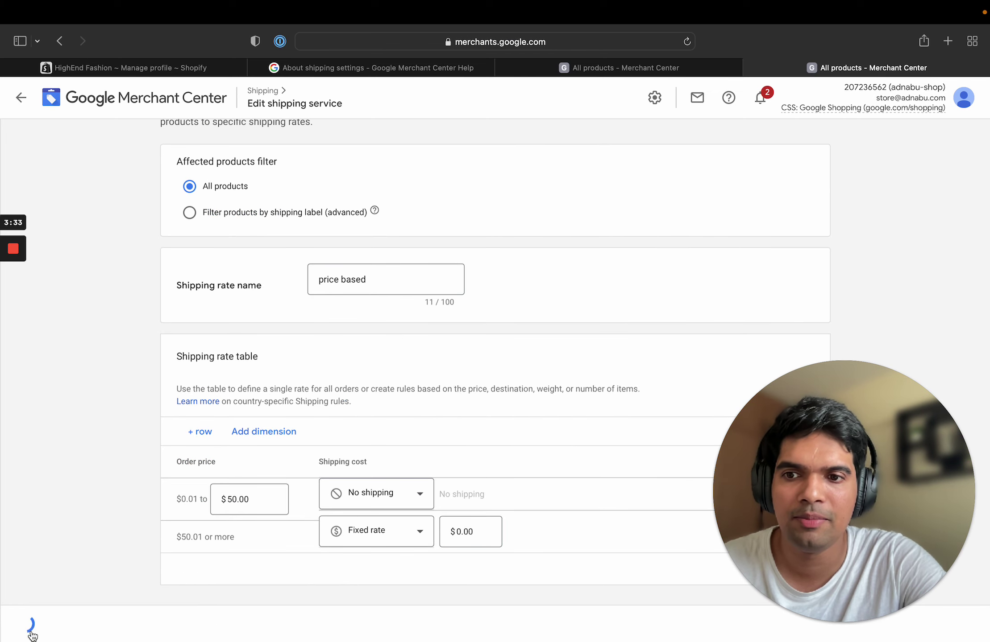
{"action": "scroll", "coordinate": [350, 534], "scroll_direction": "down", "scroll_amount": 4}
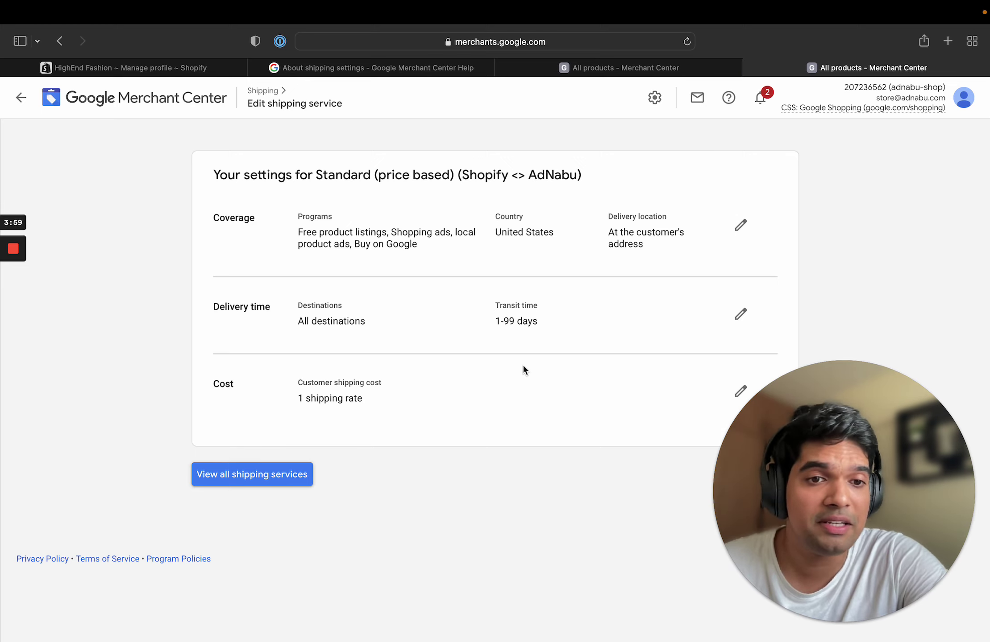
{"action": "left_click", "coordinate": [618, 68]}
Check that the Pure Fix Premium Water Bottle - Blue preview shows no shipping rate
{"action": "scroll", "coordinate": [395, 409], "scroll_direction": "down", "scroll_amount": 1}
{"action": "left_click", "coordinate": [353, 413]}
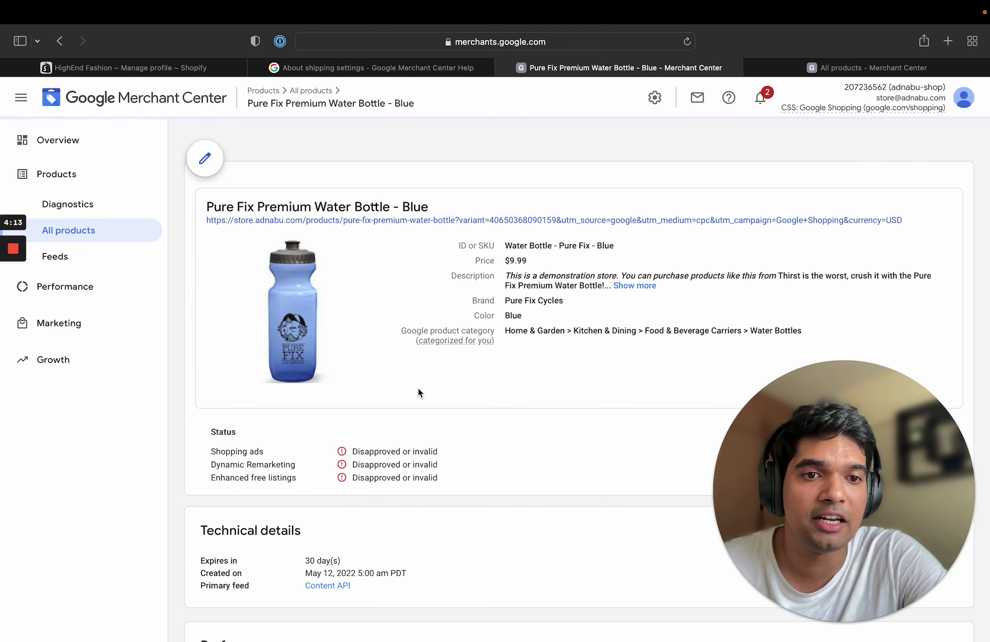
{"action": "scroll", "coordinate": [417, 393], "scroll_direction": "down", "scroll_amount": 15}
{"action": "scroll", "coordinate": [418, 393], "scroll_direction": "down", "scroll_amount": 3}
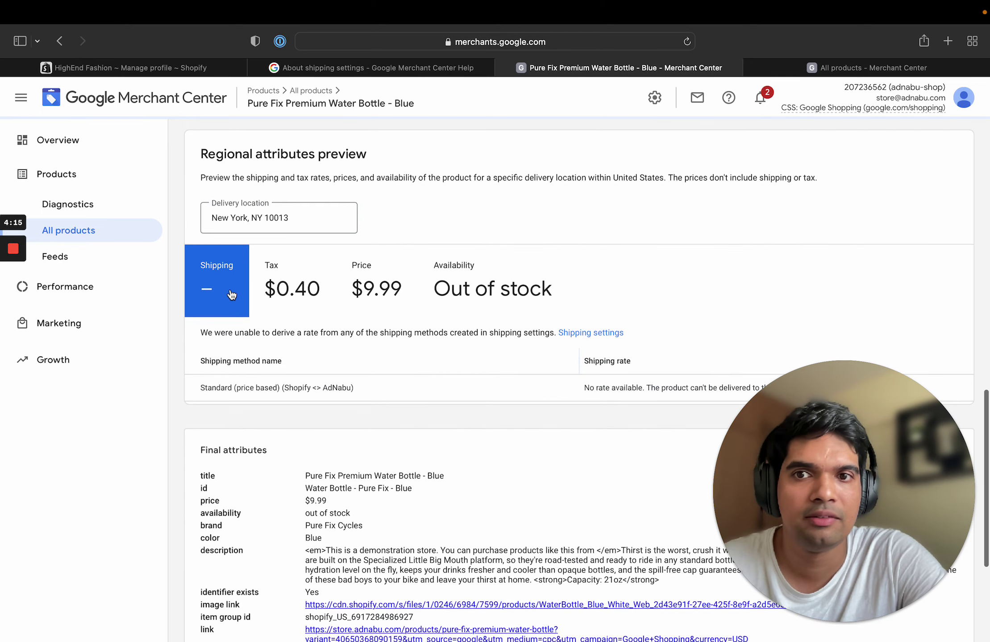
{"action": "scroll", "coordinate": [219, 284], "scroll_direction": "up", "scroll_amount": 6}
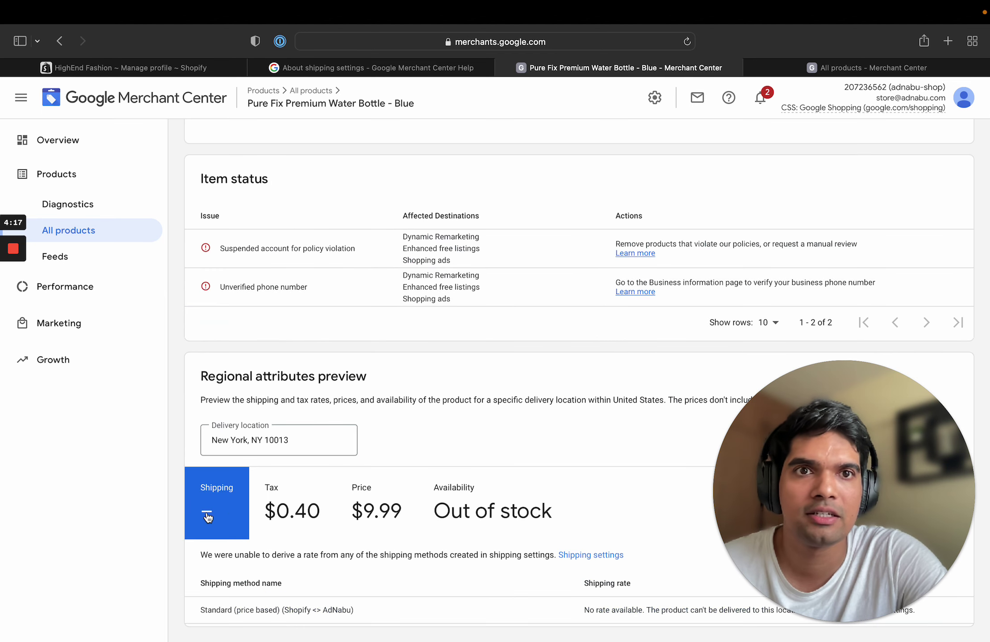
{"action": "left_click", "coordinate": [780, 65]}
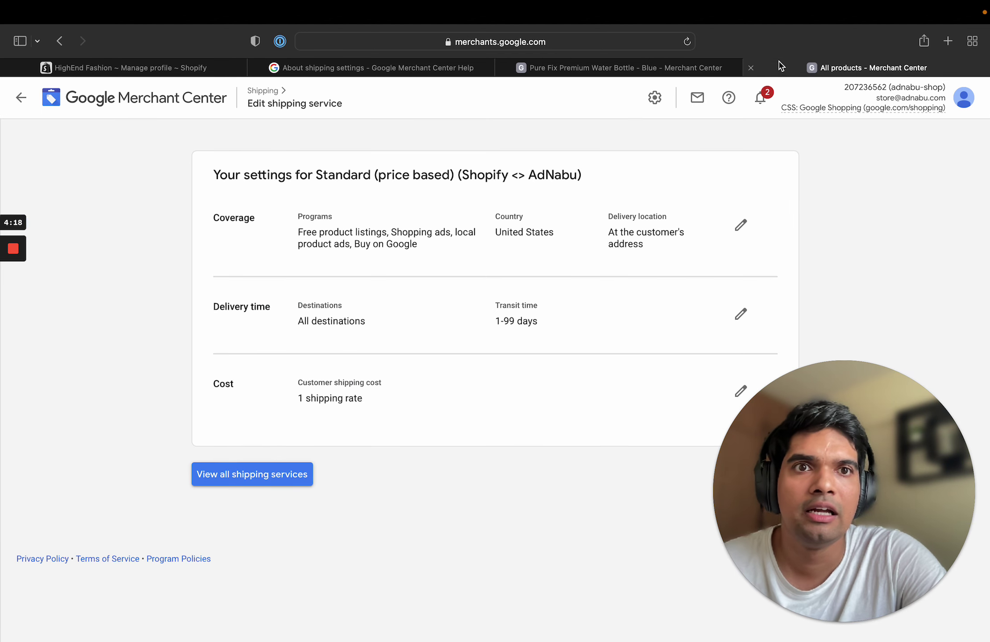
Reopen the Standard (price based) shipping cost and its price based rate table
{"action": "left_click", "coordinate": [734, 390]}
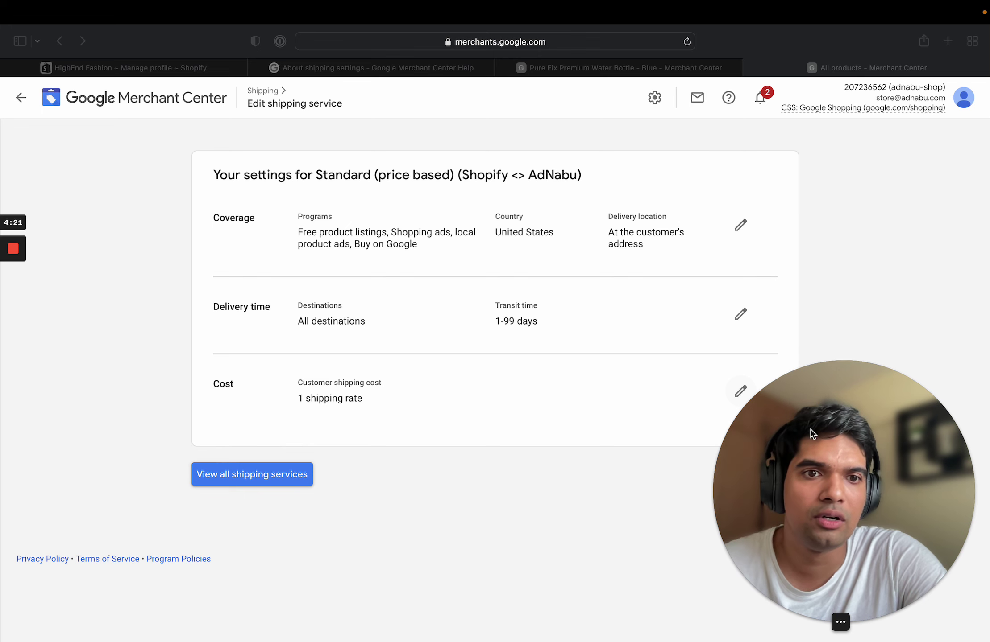
{"action": "left_click_drag", "start_coordinate": [822, 441], "coordinate": [392, 467]}
{"action": "left_click", "coordinate": [744, 389]}
{"action": "left_click_drag", "start_coordinate": [460, 446], "coordinate": [912, 506]}
{"action": "scroll", "coordinate": [393, 385], "scroll_direction": "down", "scroll_amount": 5}
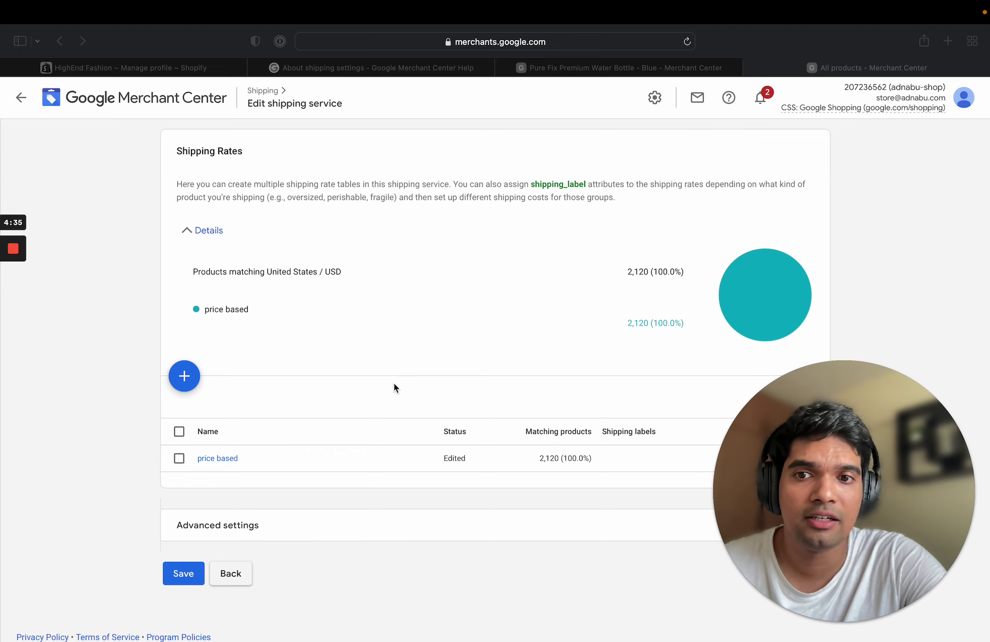
{"action": "left_click", "coordinate": [201, 458]}
{"action": "left_click", "coordinate": [213, 462]}
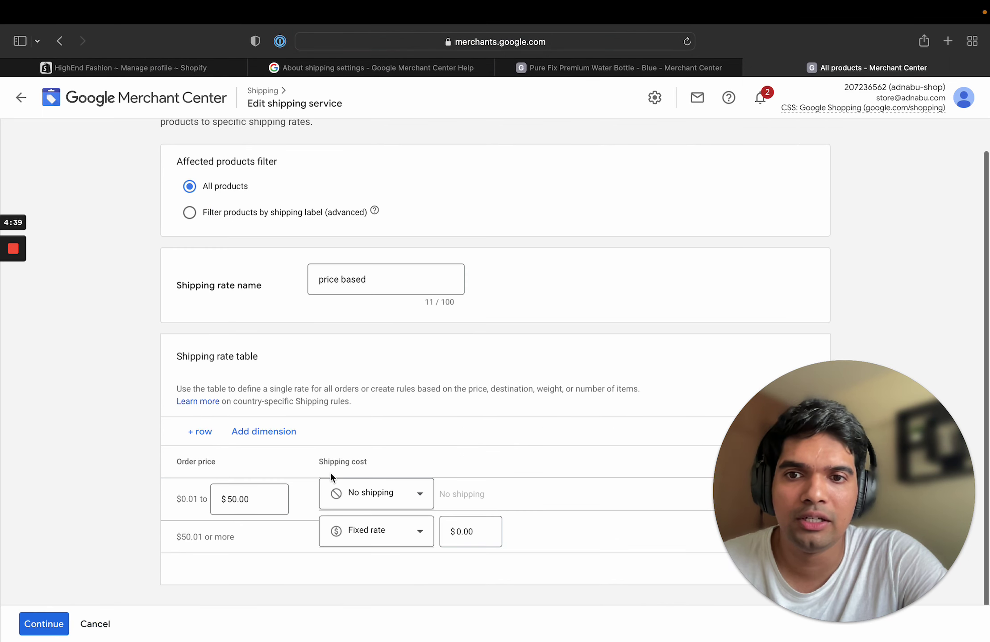
Charge a $15 fixed rate for orders $0.01–$50.00 and save the service
{"action": "left_click", "coordinate": [397, 491]}
{"action": "left_click", "coordinate": [380, 362]}
{"action": "left_click", "coordinate": [483, 506]}
{"action": "type", "text": "314"}
{"action": "key", "text": "BackSpace"}
{"action": "key", "text": "BackSpace"}
{"action": "key", "text": "BackSpace"}
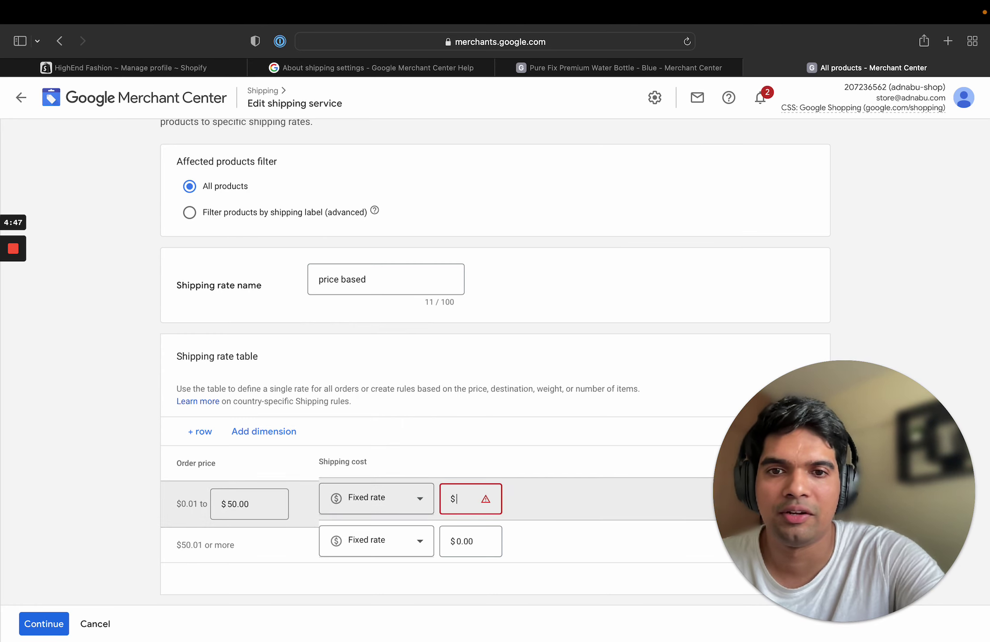
{"action": "type", "text": "15"}
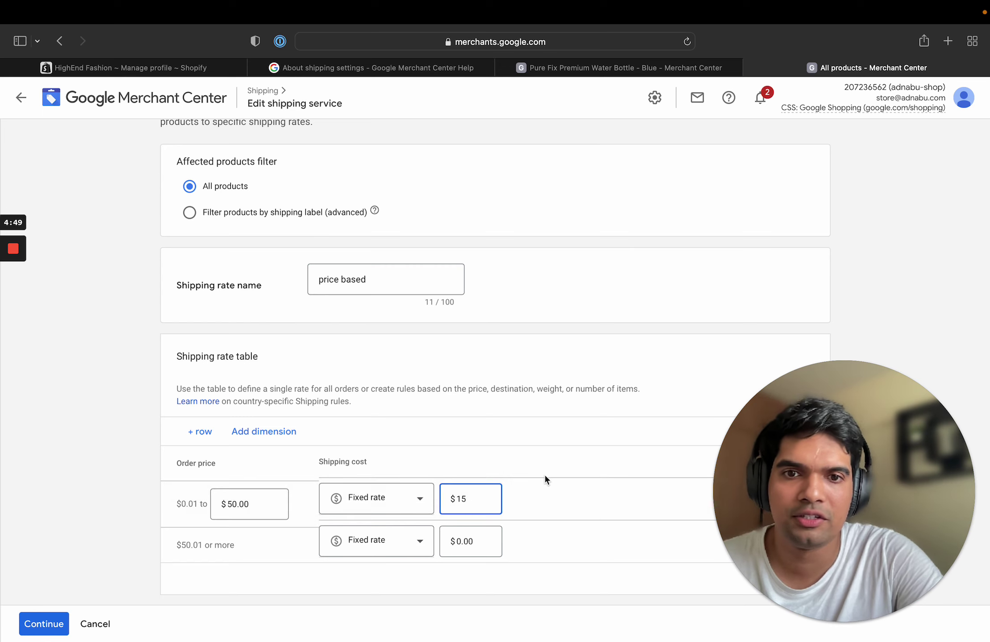
{"action": "left_click", "coordinate": [62, 615]}
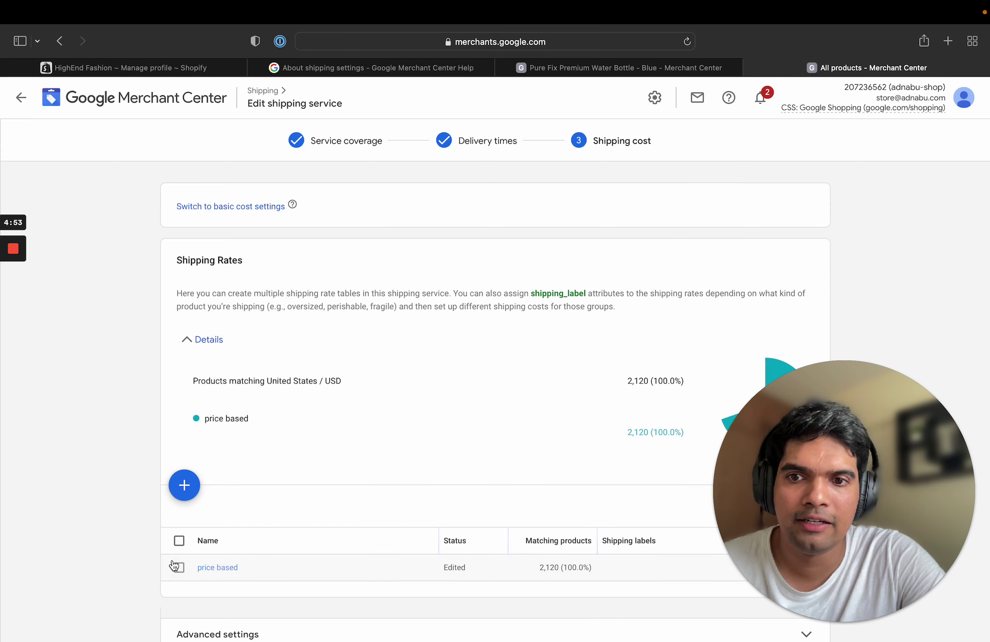
{"action": "scroll", "coordinate": [210, 545], "scroll_direction": "down", "scroll_amount": 3}
{"action": "left_click", "coordinate": [187, 574]}
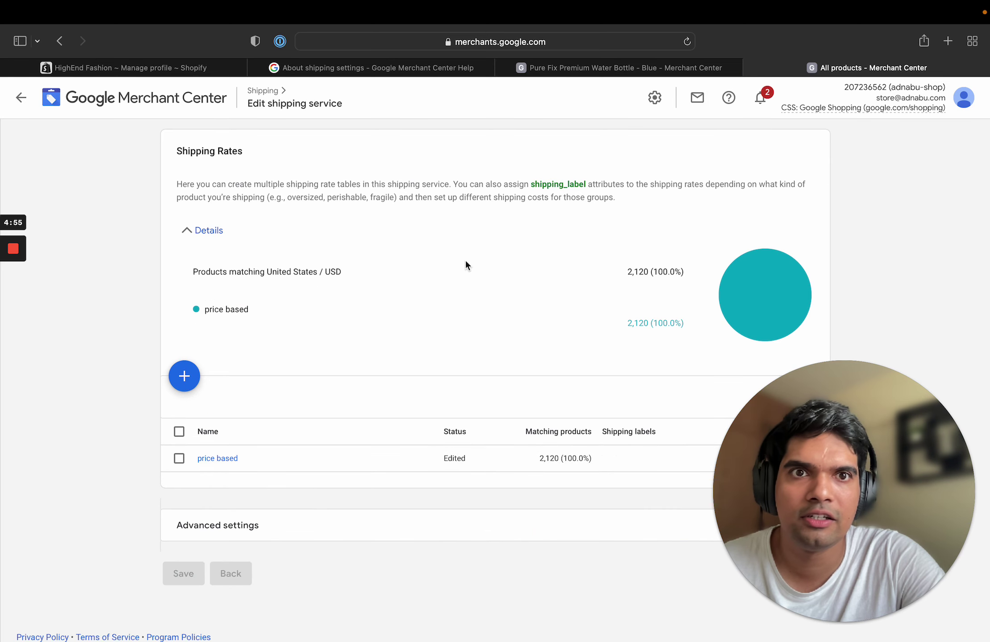
Reload the water bottle page and confirm $15.00 Standard (price based) shipping to New York
{"action": "left_click", "coordinate": [594, 73]}
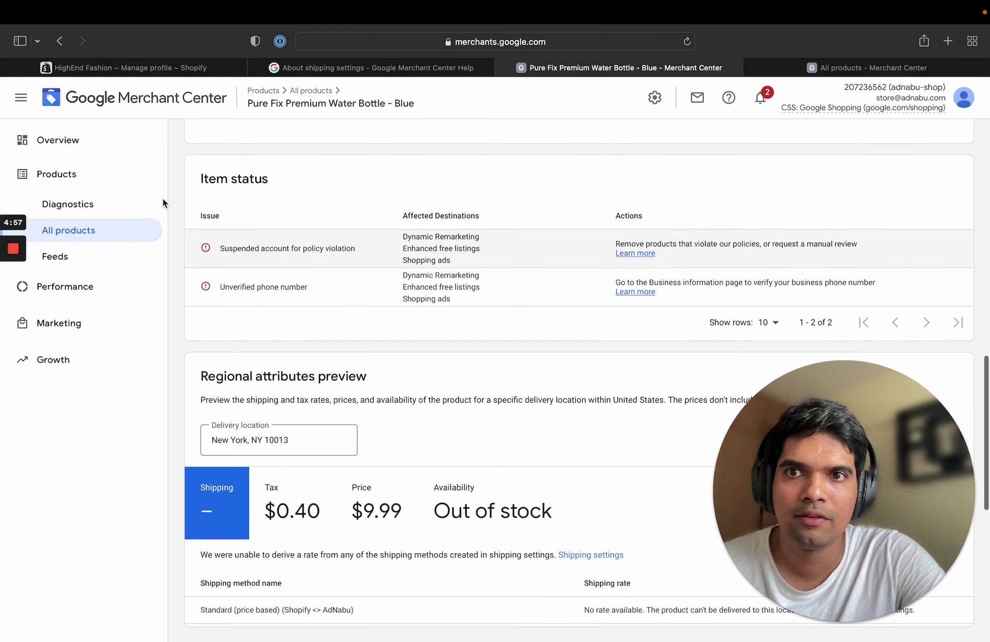
{"action": "key", "text": "super+r"}
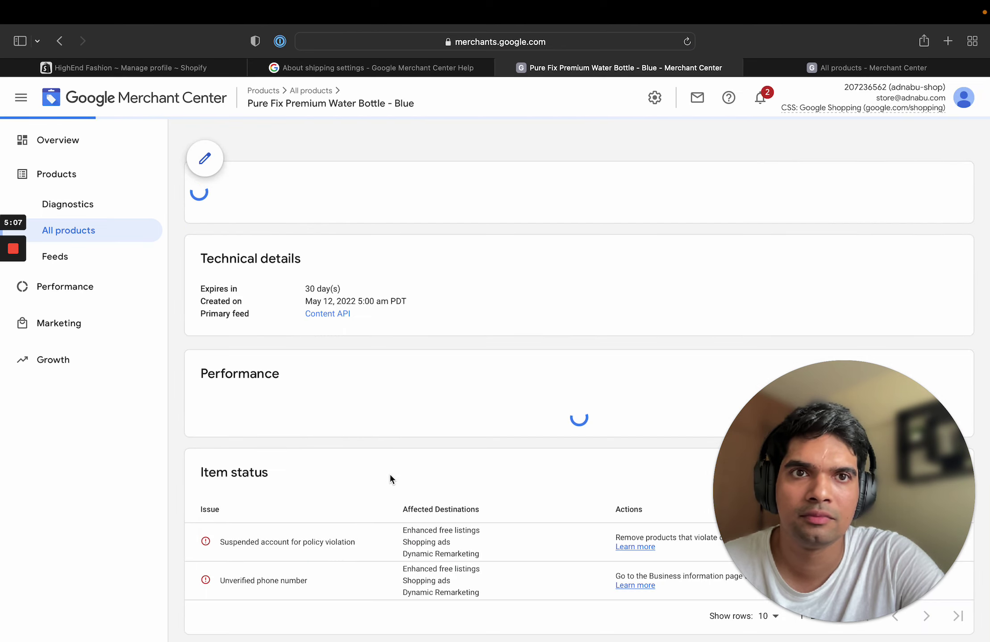
{"action": "scroll", "coordinate": [389, 475], "scroll_direction": "down", "scroll_amount": 7}
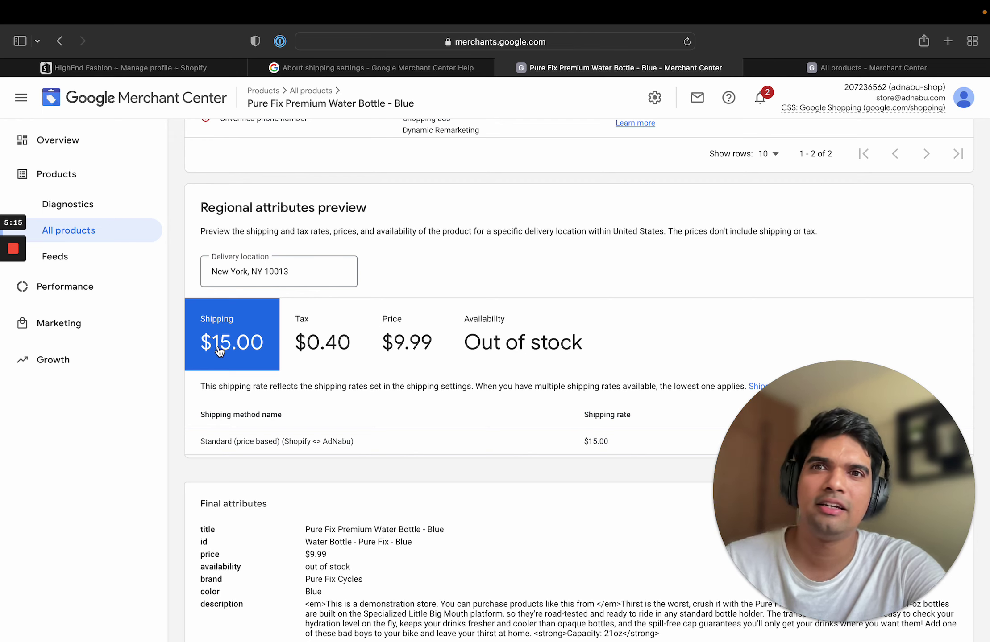